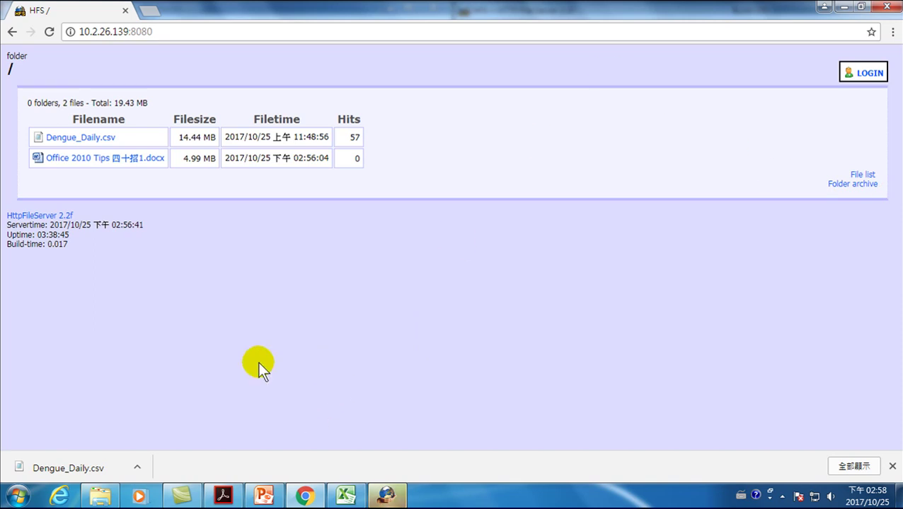
Switch from the HFS page in Chrome to the 範例 folder window via the taskbar.
click(100, 495)
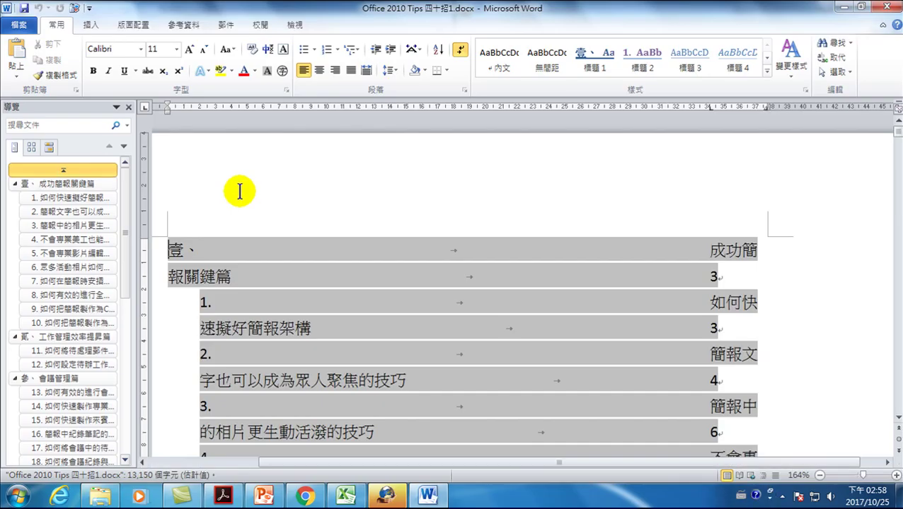
Scroll through the jumbled table of contents in Office 2010 Tips 四十招1.docx.
scroll(324, 257, down, 3)
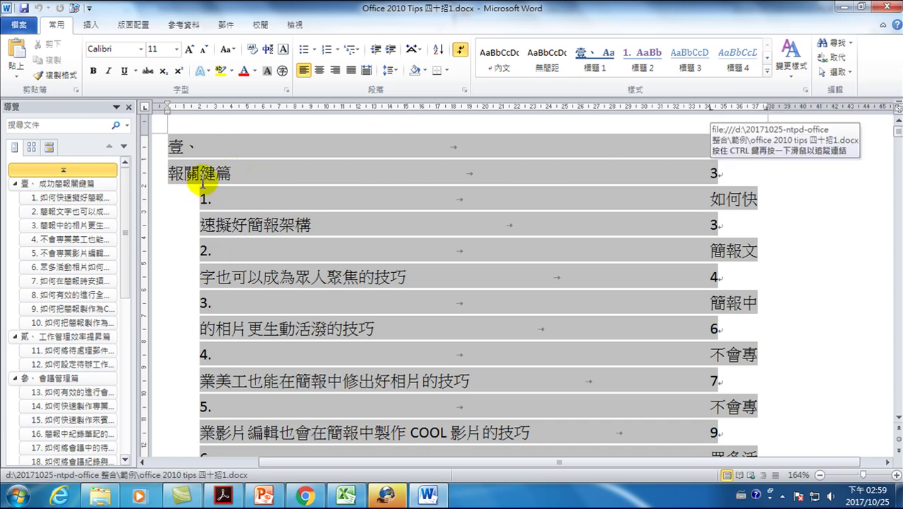
scroll(347, 277, down, 1)
scroll(347, 278, down, 3)
scroll(329, 293, up, 3)
scroll(329, 292, up, 1)
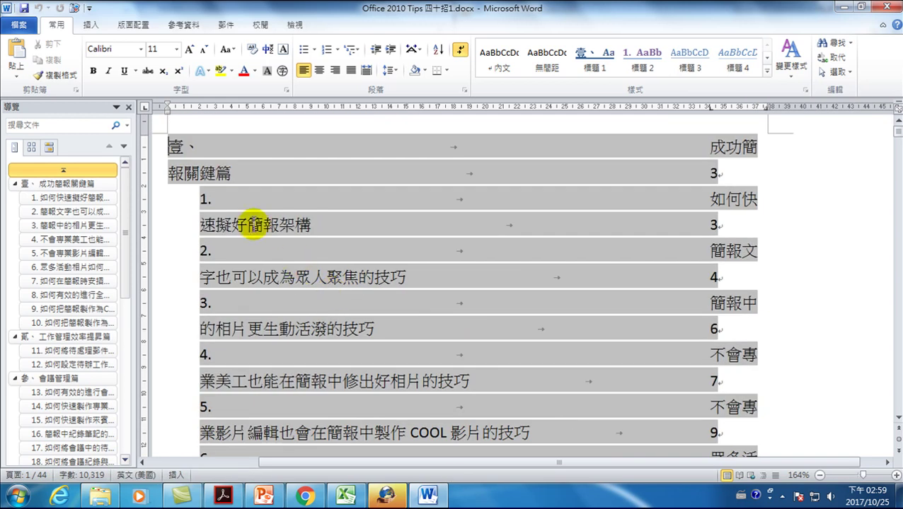
Update the entire table of contents from the References tab.
click(187, 25)
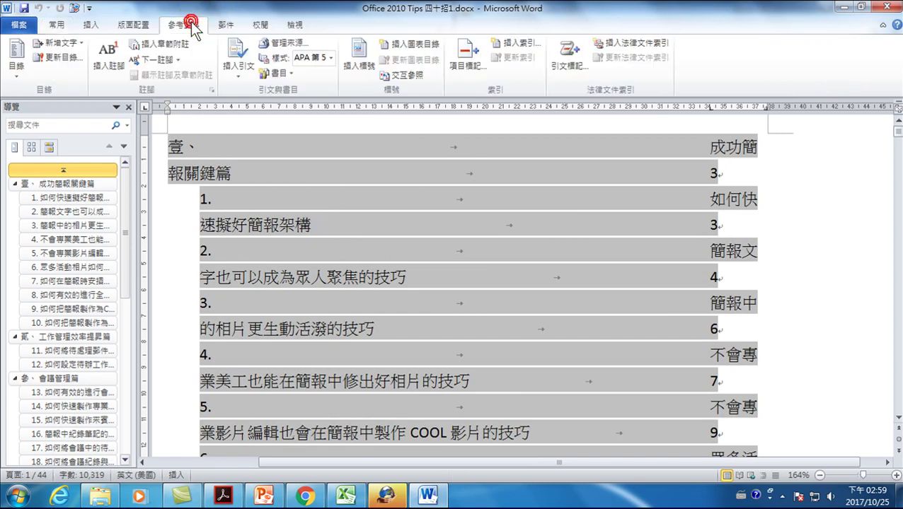
click(48, 58)
click(525, 224)
click(558, 244)
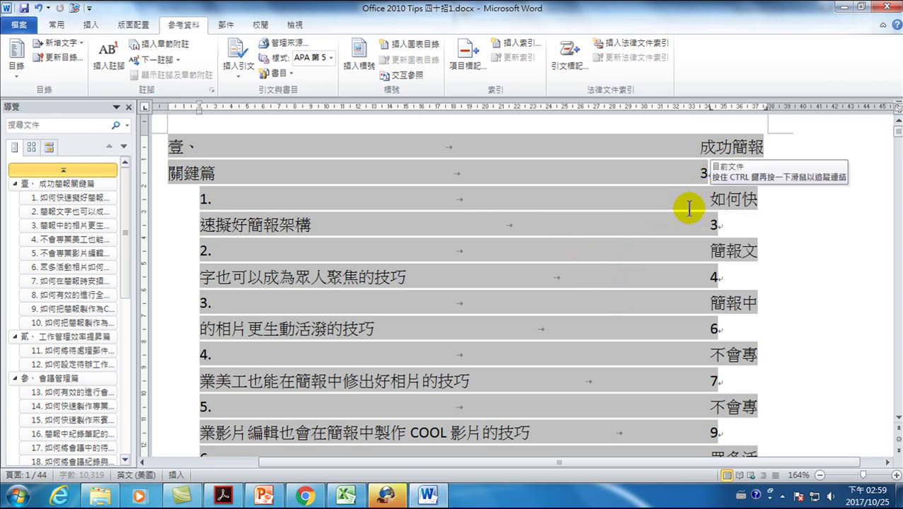
Click into a contents entry and review the regenerated table, whose entries still wrap.
click(660, 242)
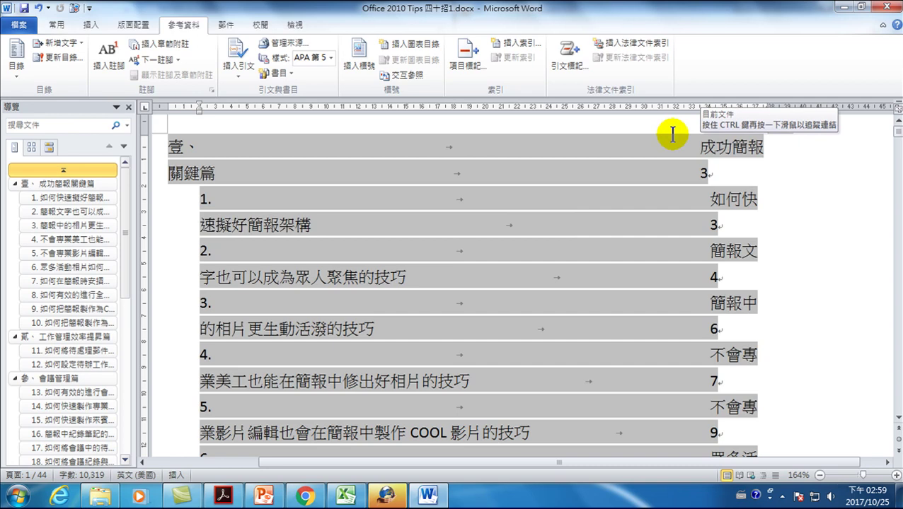
scroll(248, 297, down, 5)
scroll(233, 293, down, 2)
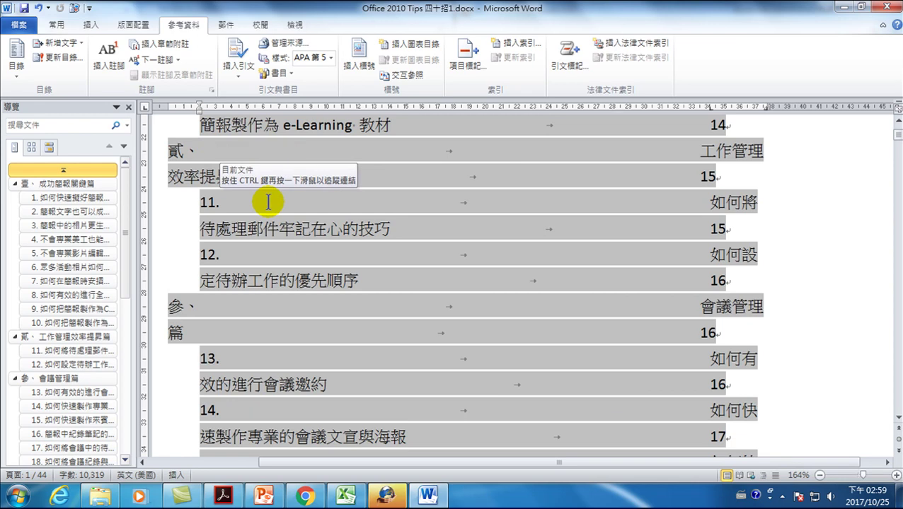
scroll(333, 211, up, 3)
scroll(312, 232, up, 5)
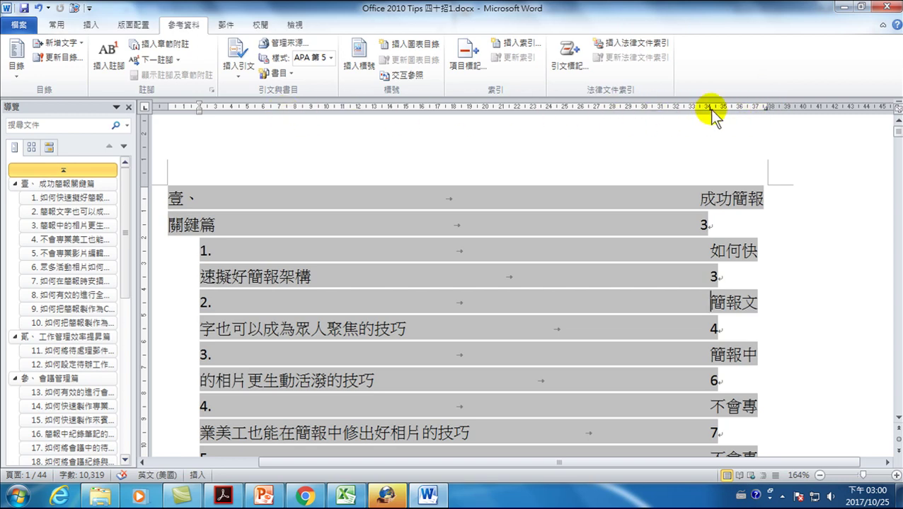
Toggle the ruler off and back on, then place the cursor in the 壹 contents line.
click(294, 24)
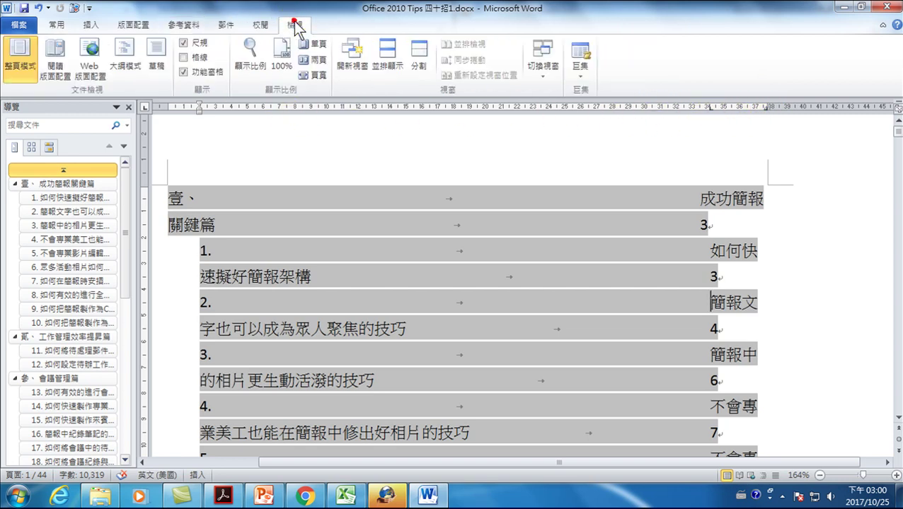
click(184, 43)
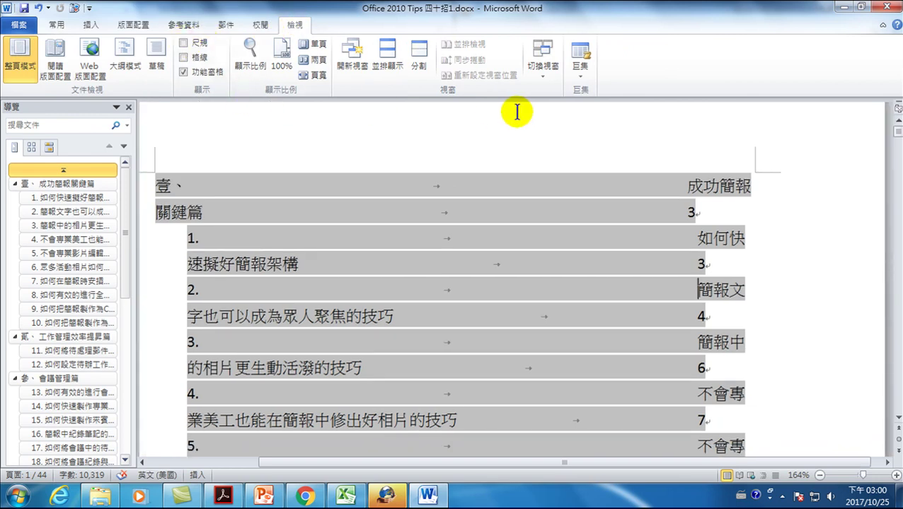
click(184, 43)
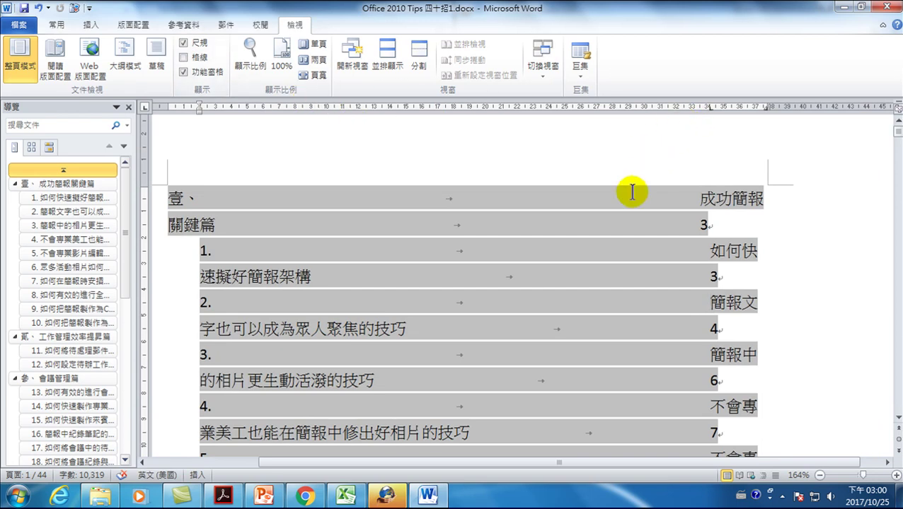
click(451, 198)
click(472, 199)
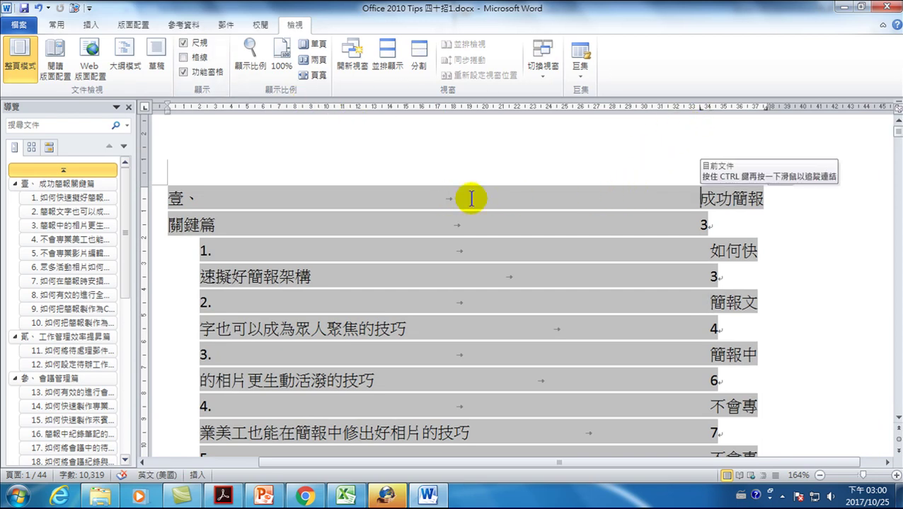
click(58, 26)
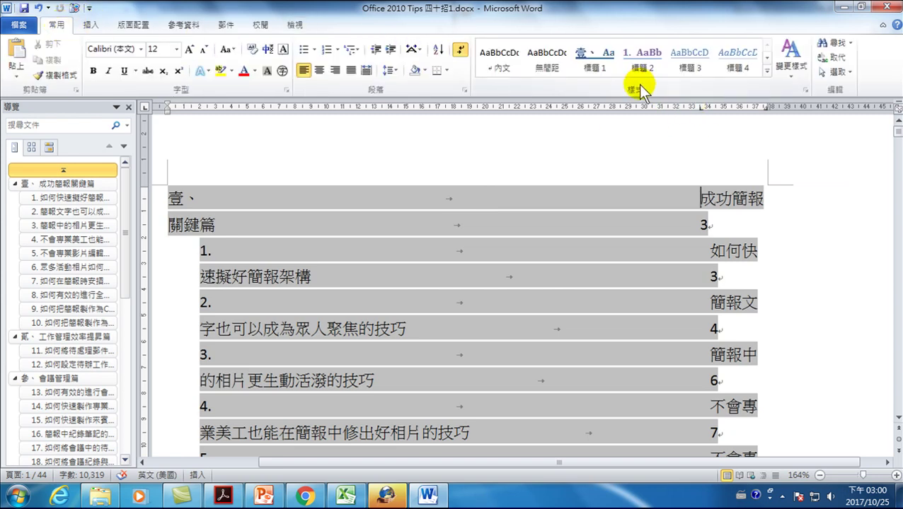
Open the Styles pane, scroll to 目錄 1 and 目錄 2, and click after page number 3.
click(806, 90)
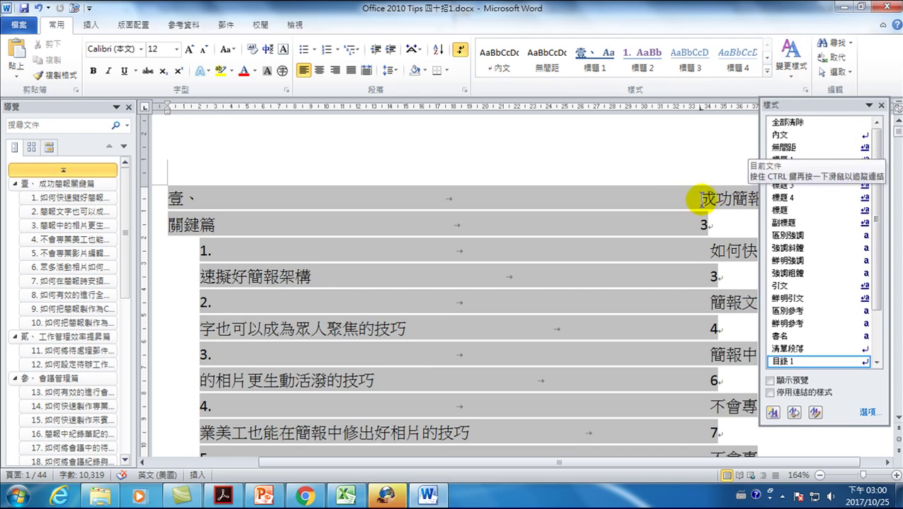
scroll(880, 239, down, 1)
scroll(869, 290, down, 1)
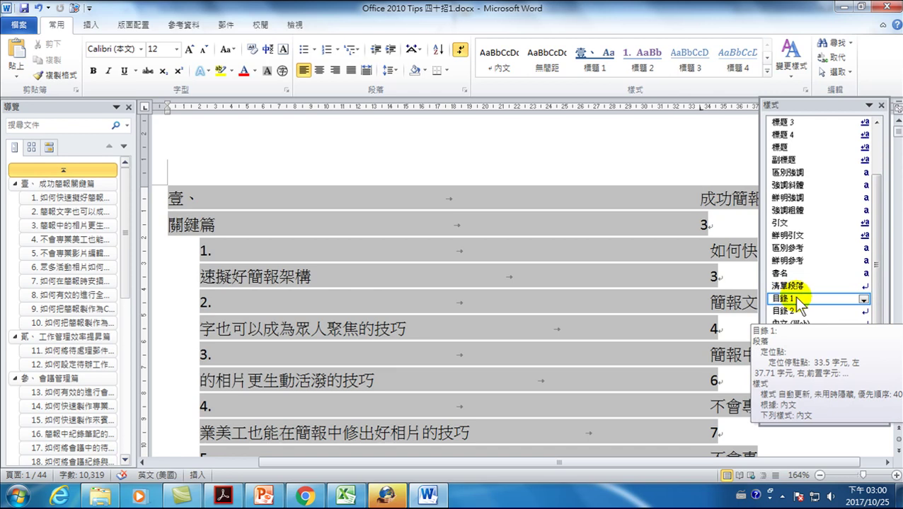
click(714, 225)
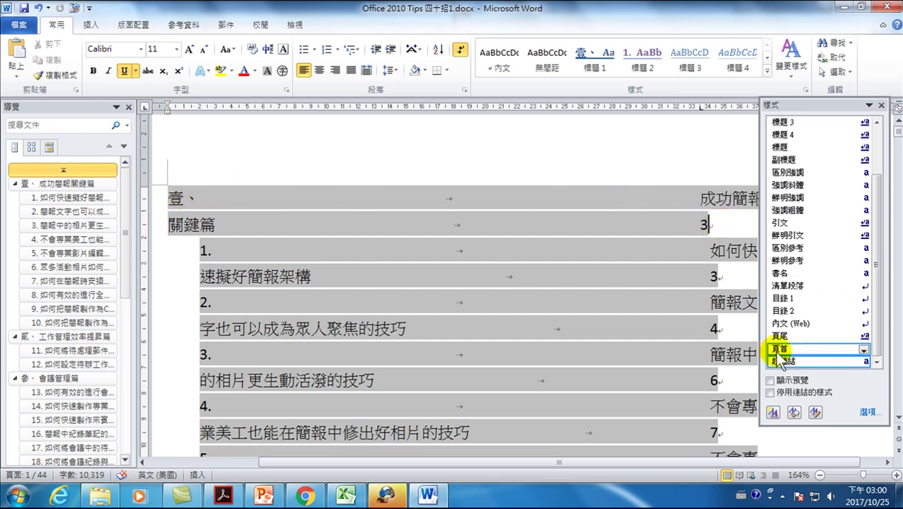
mouse_move(791, 364)
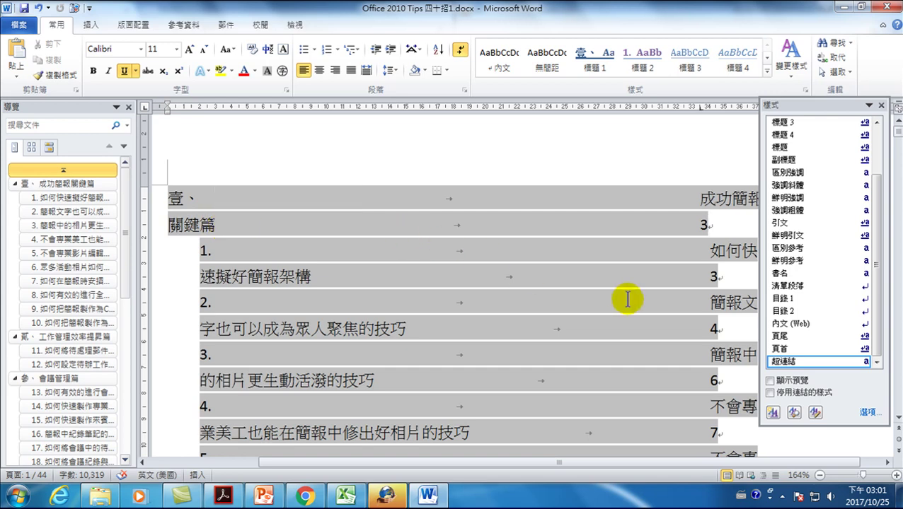
Drag the 壹 entry's ruler tab stop left so 成功簡報關鍵篇 follows 壹、 with a dot leader.
click(438, 224)
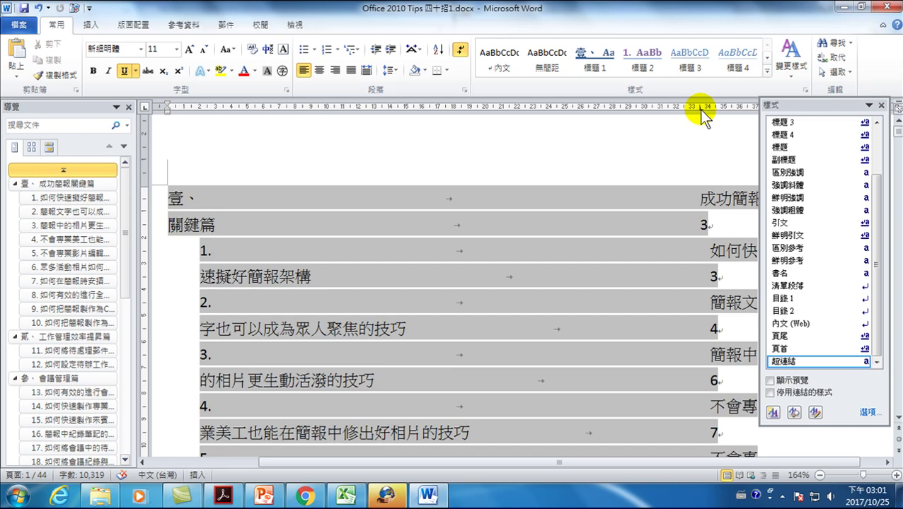
drag(697, 107, 219, 113)
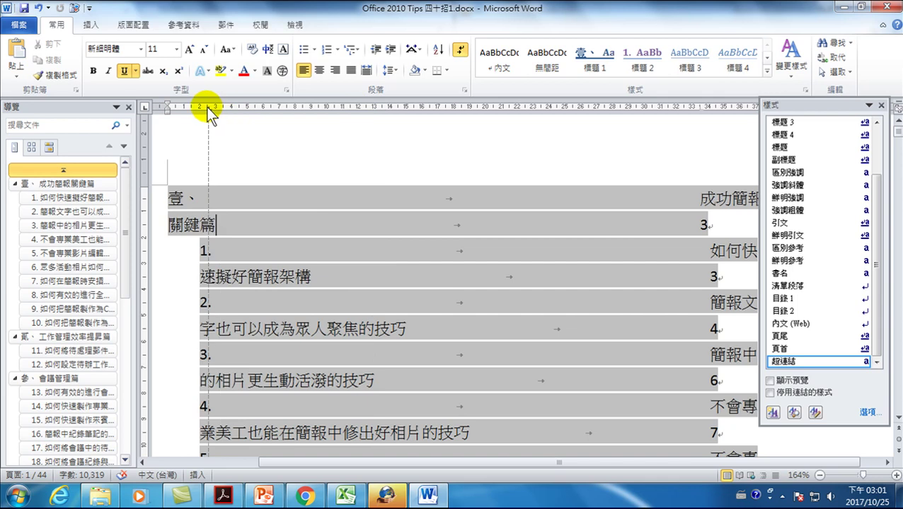
drag(207, 107, 200, 110)
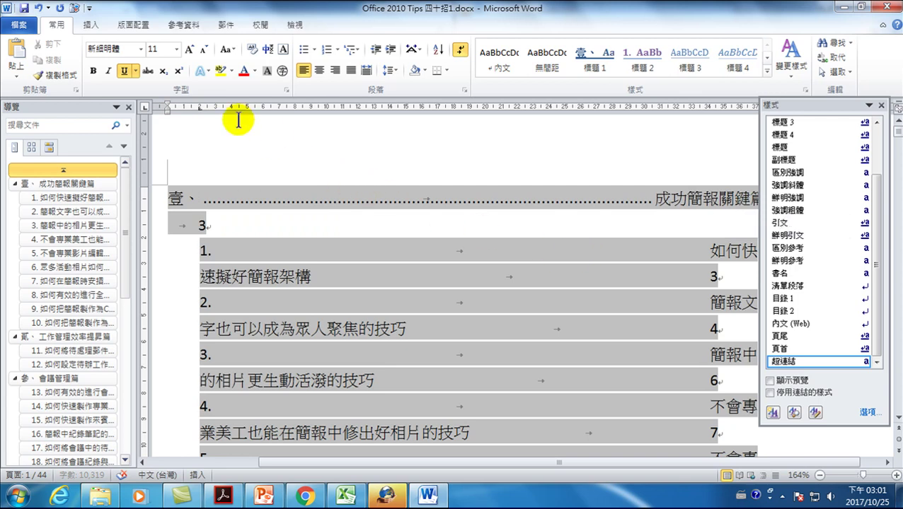
drag(201, 110, 217, 115)
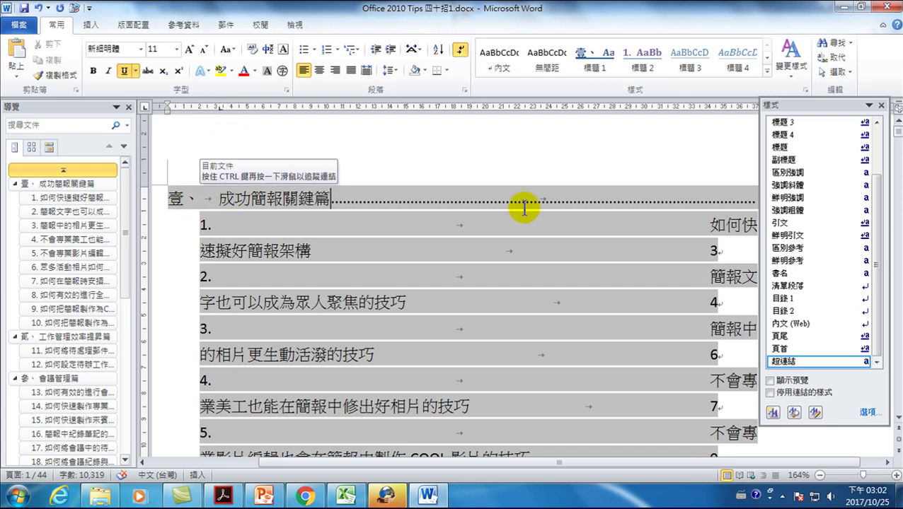
drag(837, 104, 837, 233)
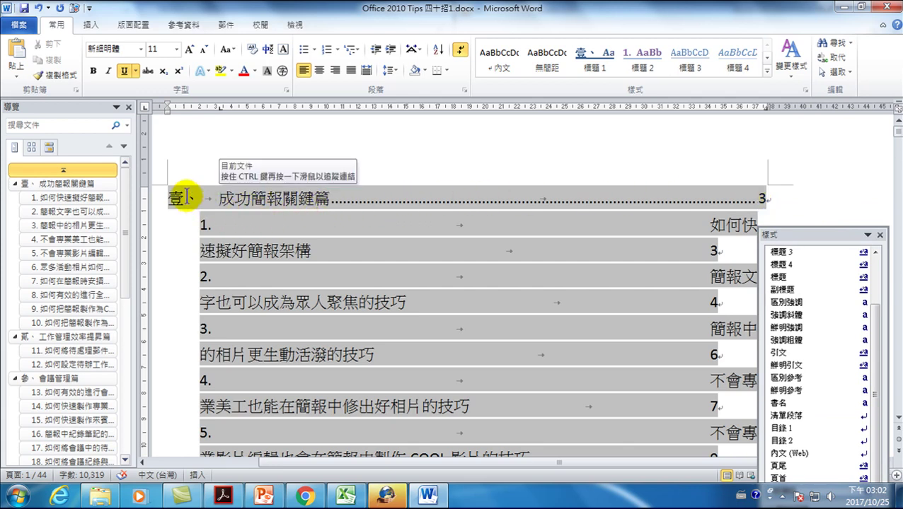
scroll(269, 210, down, 3)
scroll(302, 316, down, 4)
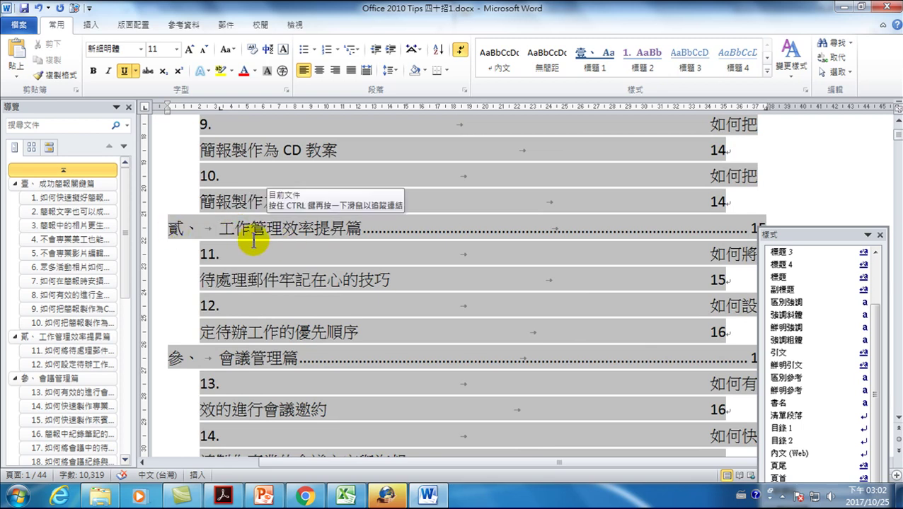
scroll(375, 255, up, 5)
scroll(413, 258, up, 5)
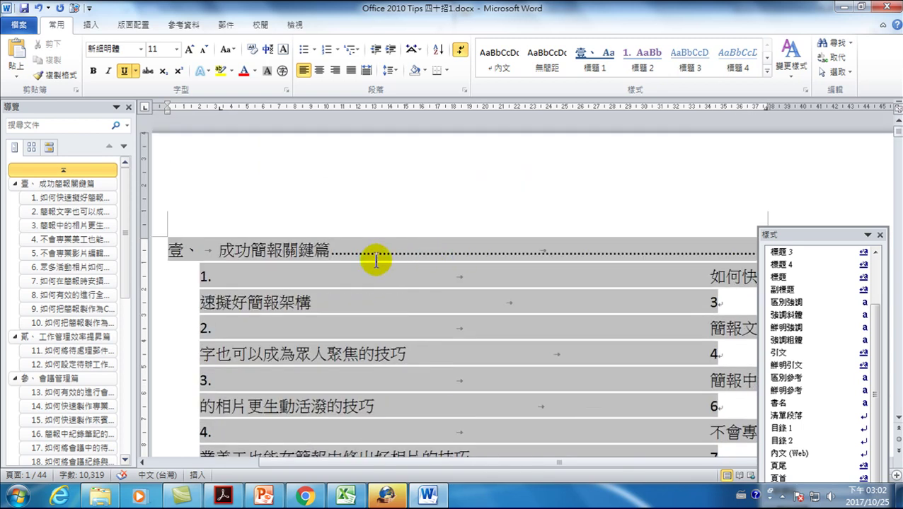
scroll(376, 261, down, 3)
drag(806, 234, 821, 126)
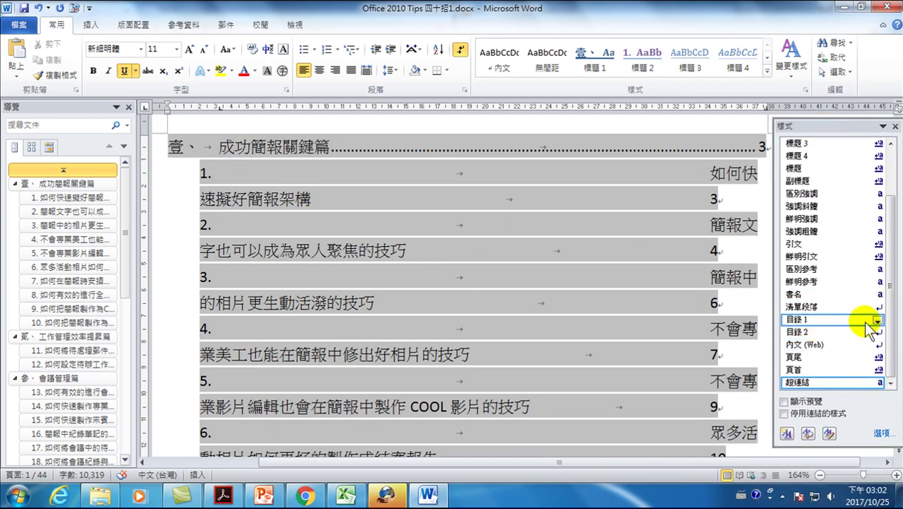
Update the 目錄 1 style to match the one-line 壹 entry with 更新目錄 1以符合選取範圍.
click(285, 149)
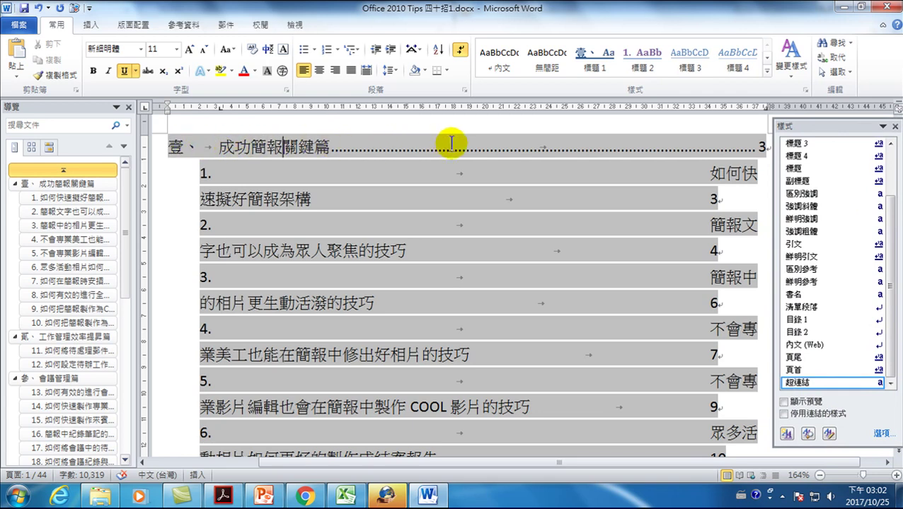
click(877, 321)
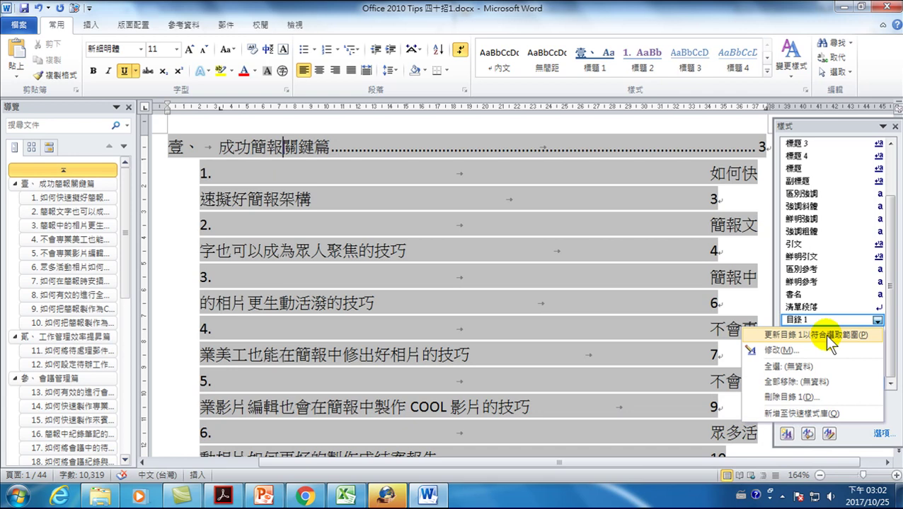
click(825, 334)
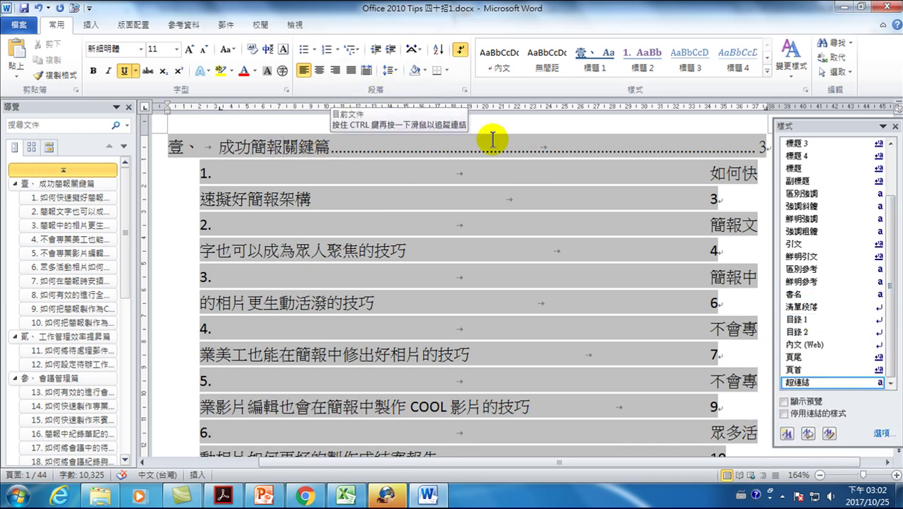
click(228, 174)
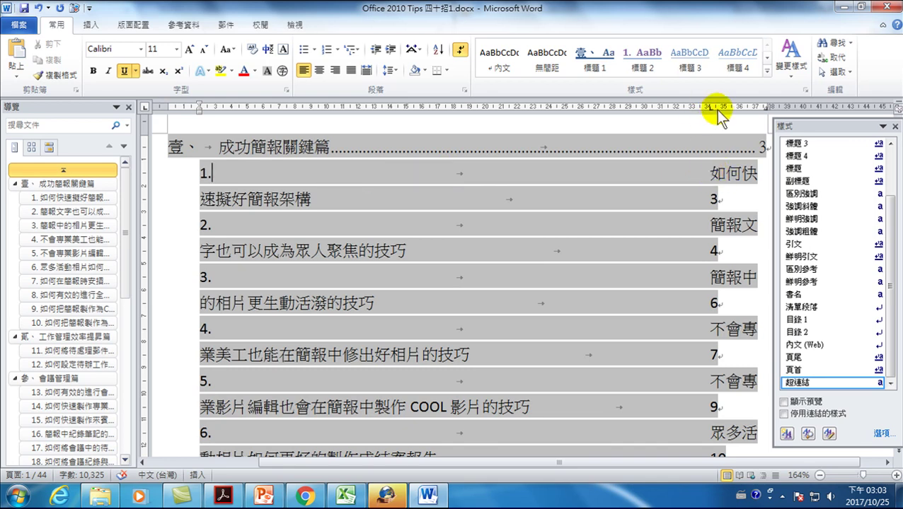
Drag the right tab stop inward and the left tab stop to about 4 for level-2 entries.
drag(710, 108, 230, 108)
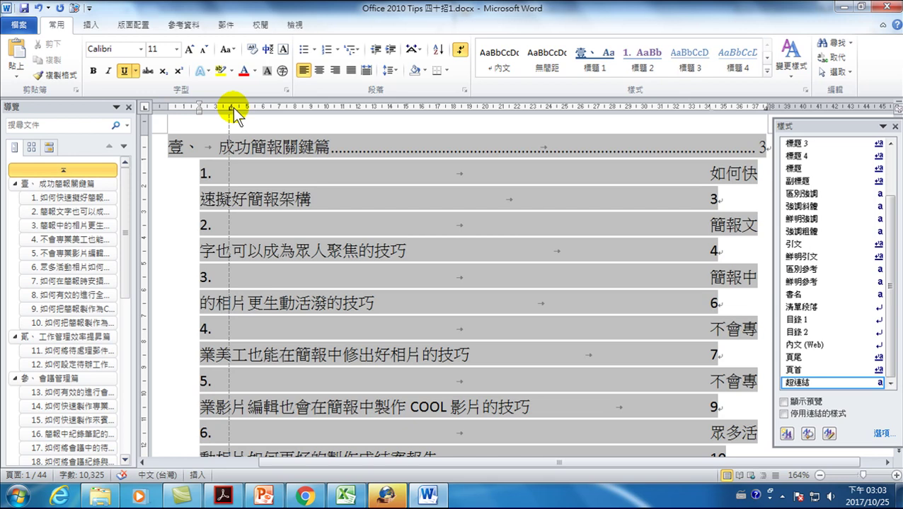
drag(233, 108, 232, 107)
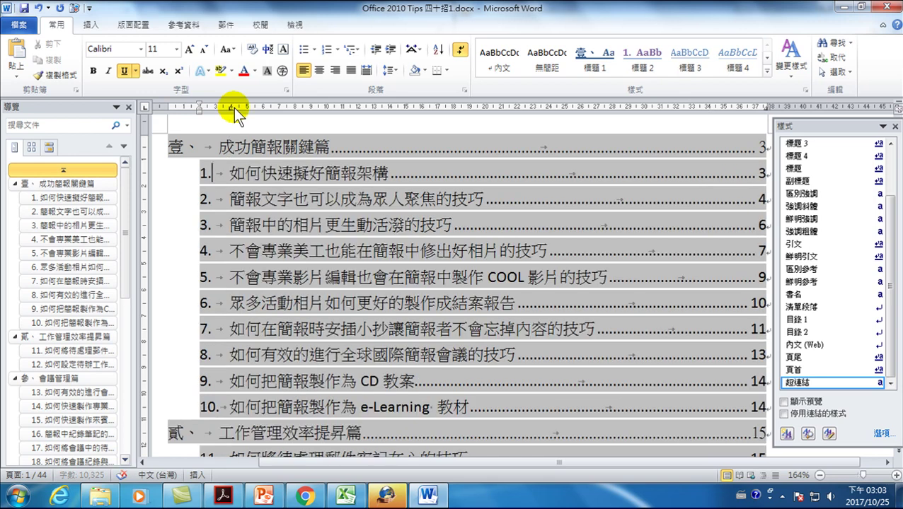
drag(231, 108, 227, 108)
Select text in level-2 entry 1 and open the 目錄 2 style's dropdown in the Styles pane.
click(239, 179)
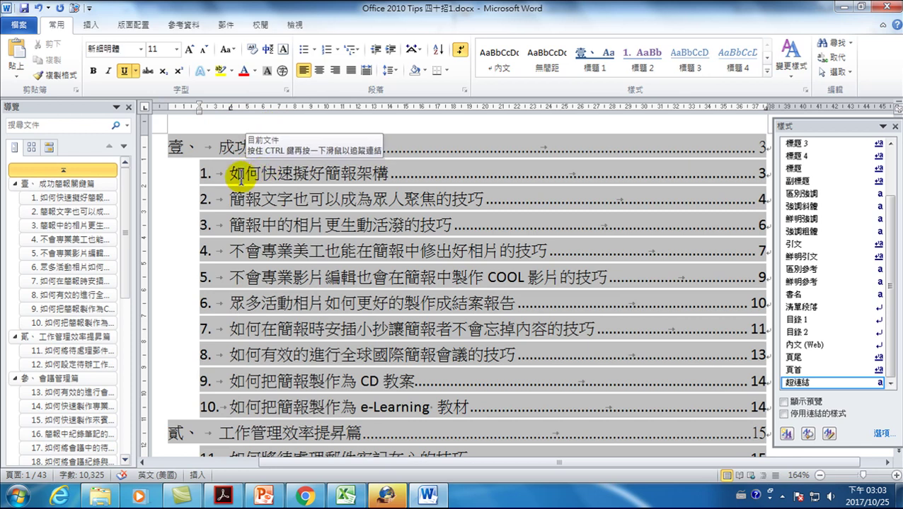
scroll(249, 176, down, 1)
scroll(241, 213, down, 1)
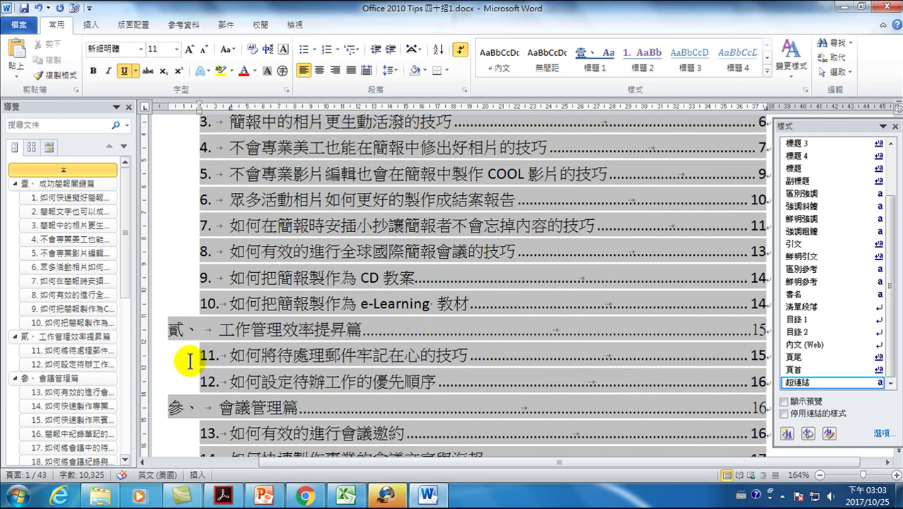
scroll(286, 297, up, 2)
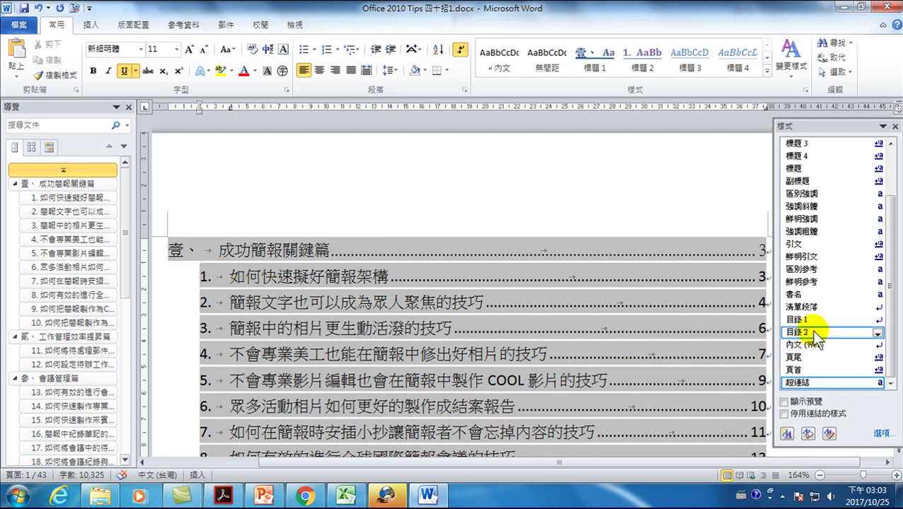
mouse_move(859, 343)
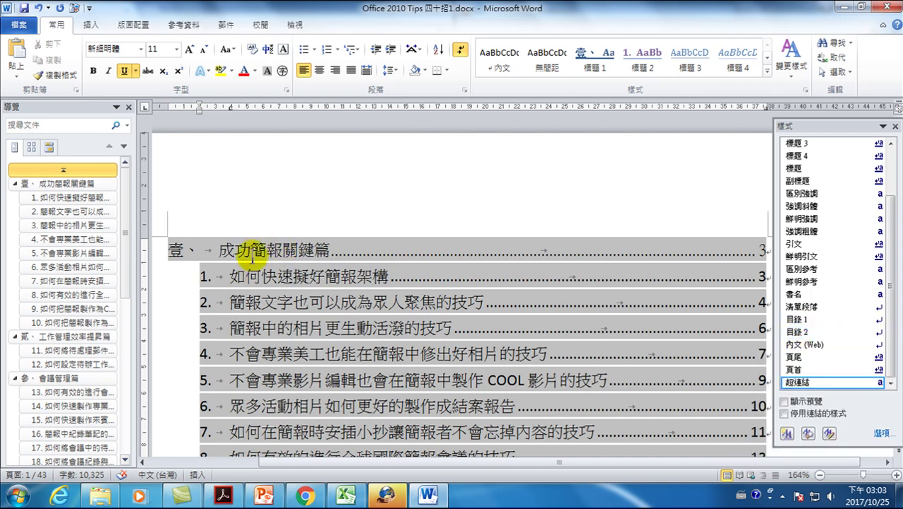
drag(231, 276, 329, 282)
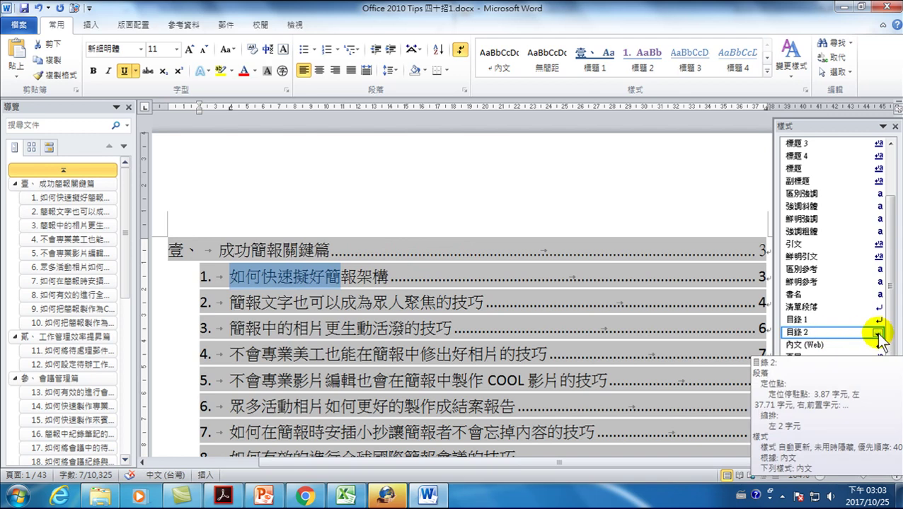
click(876, 334)
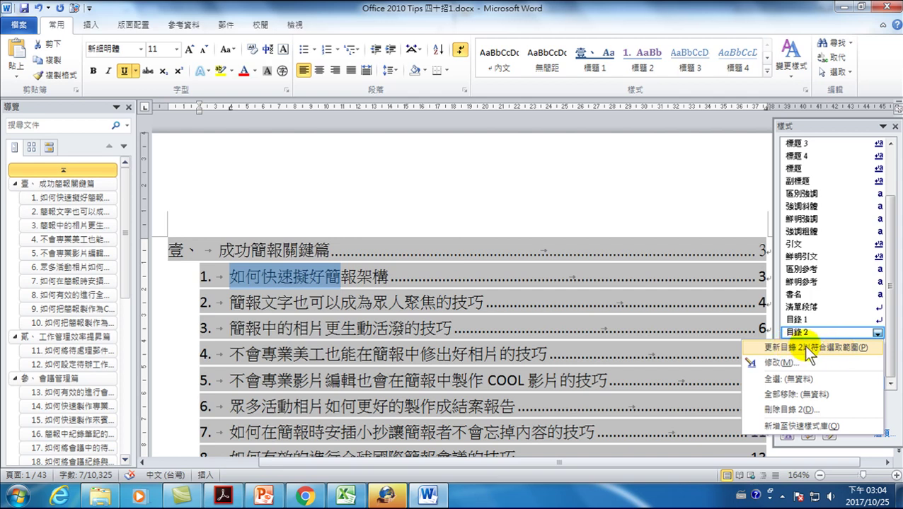
Apply 更新目錄 2以符合選取範圍, close the Styles pane, and scroll through entries to 40.
click(817, 349)
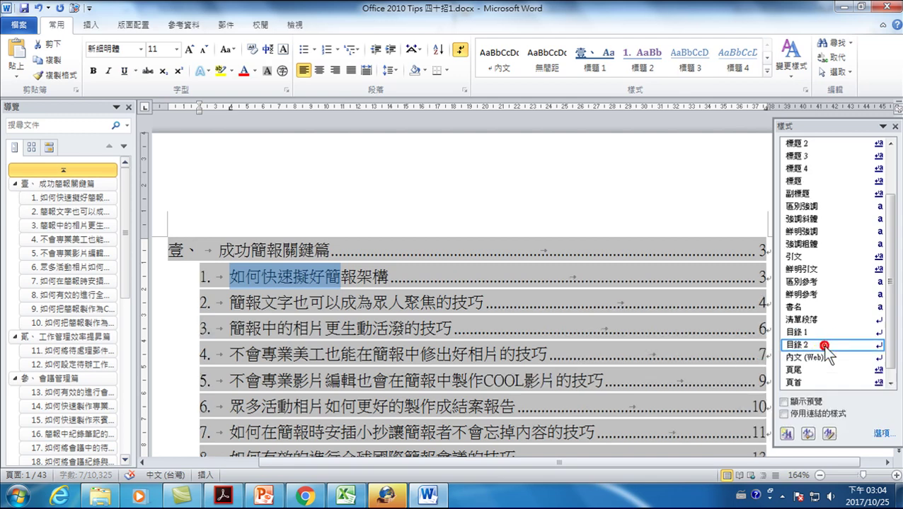
scroll(256, 272, down, 3)
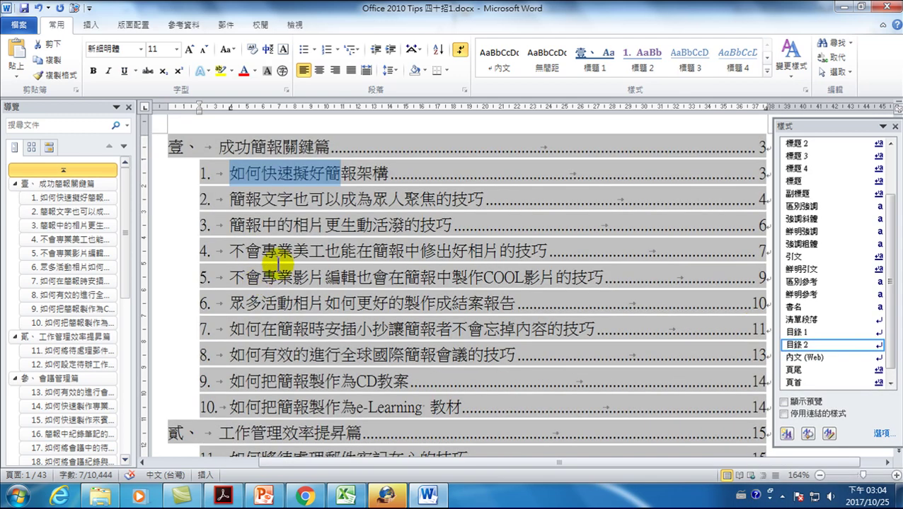
click(894, 127)
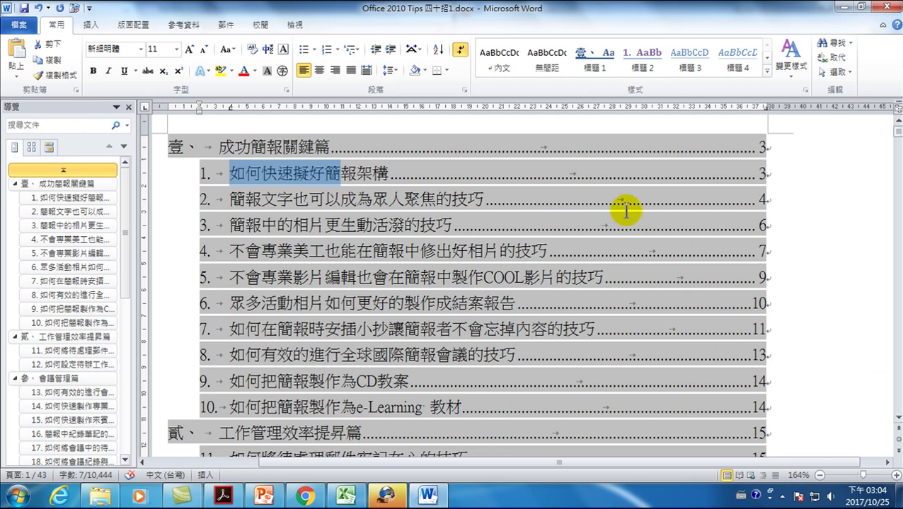
scroll(686, 248, down, 2)
scroll(661, 283, down, 3)
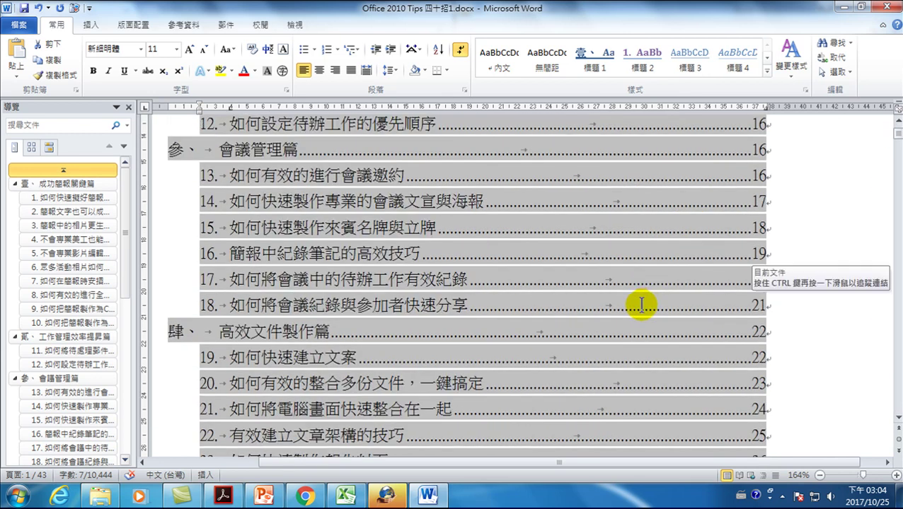
scroll(635, 319, down, 5)
scroll(625, 334, down, 2)
scroll(623, 337, down, 8)
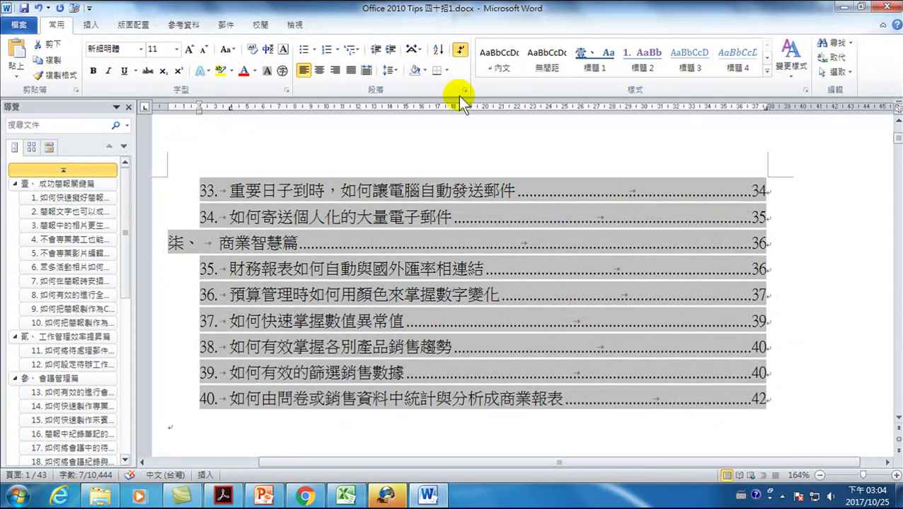
click(294, 24)
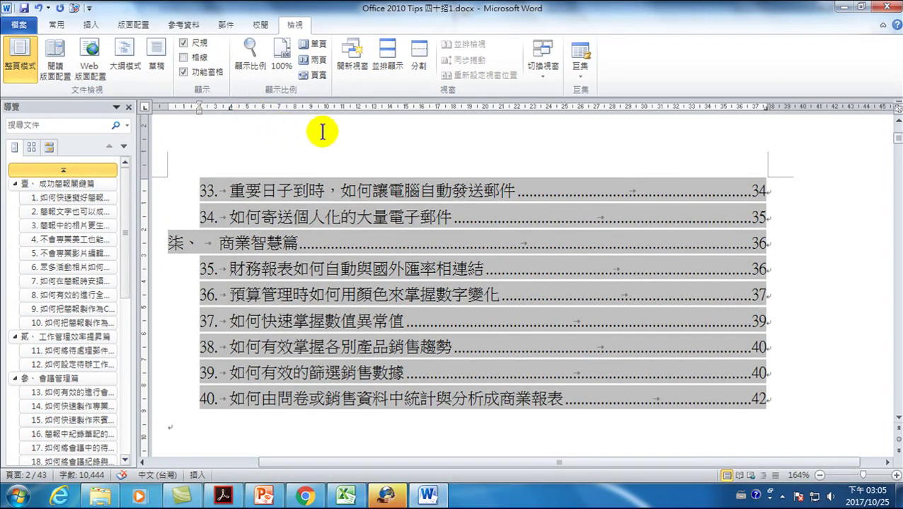
click(672, 197)
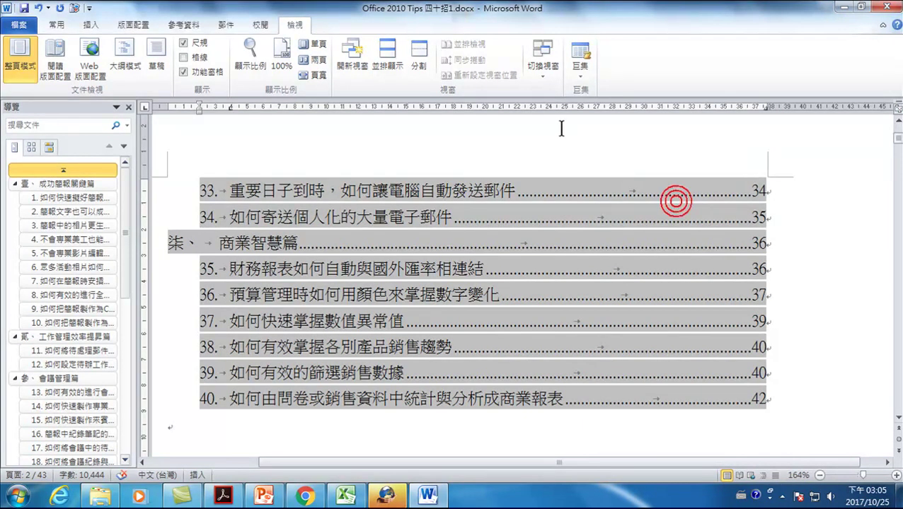
click(57, 25)
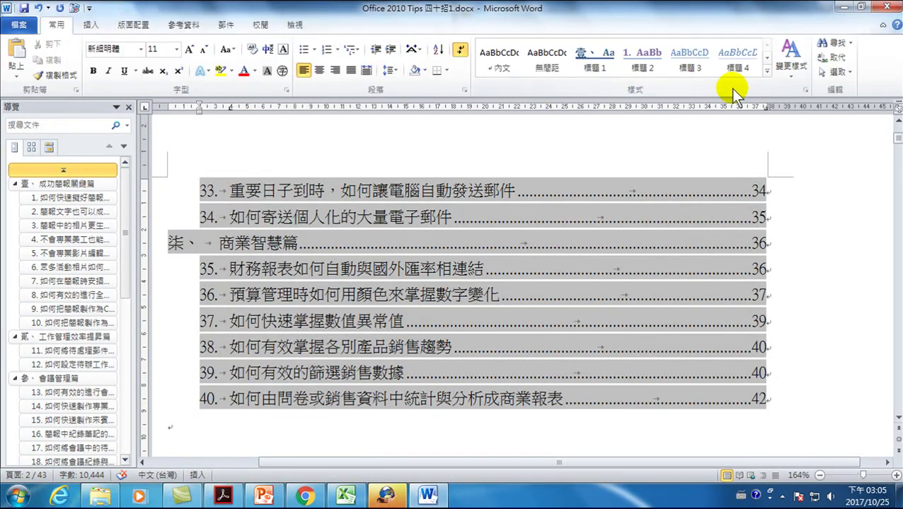
Reopen the Styles pane and look at the 目錄 1 style options without changing them.
click(806, 90)
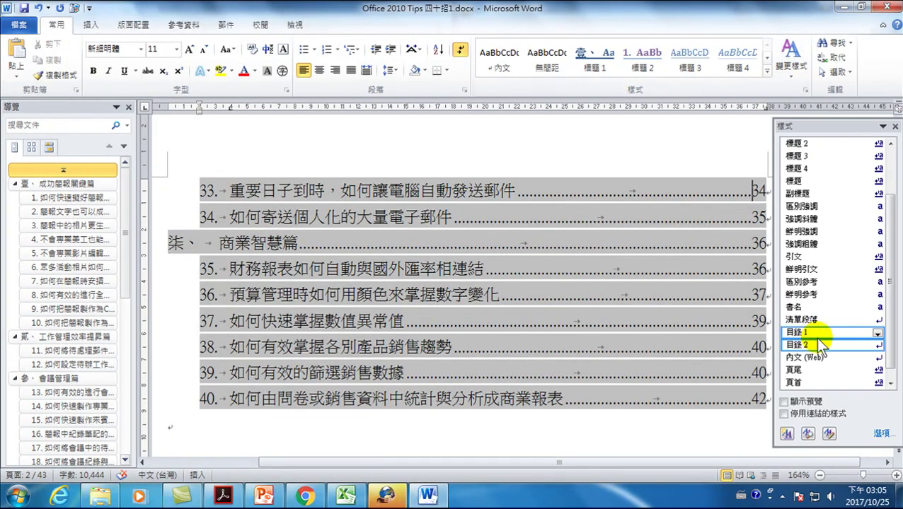
click(878, 333)
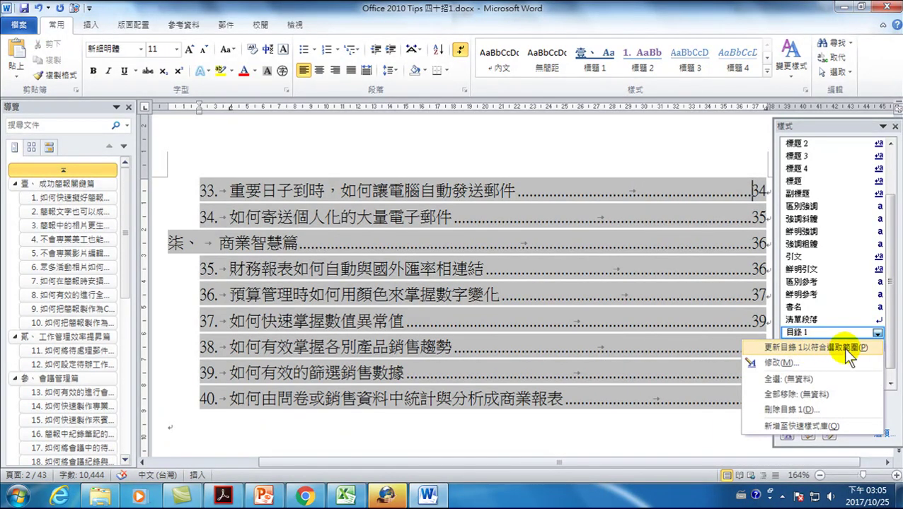
click(490, 217)
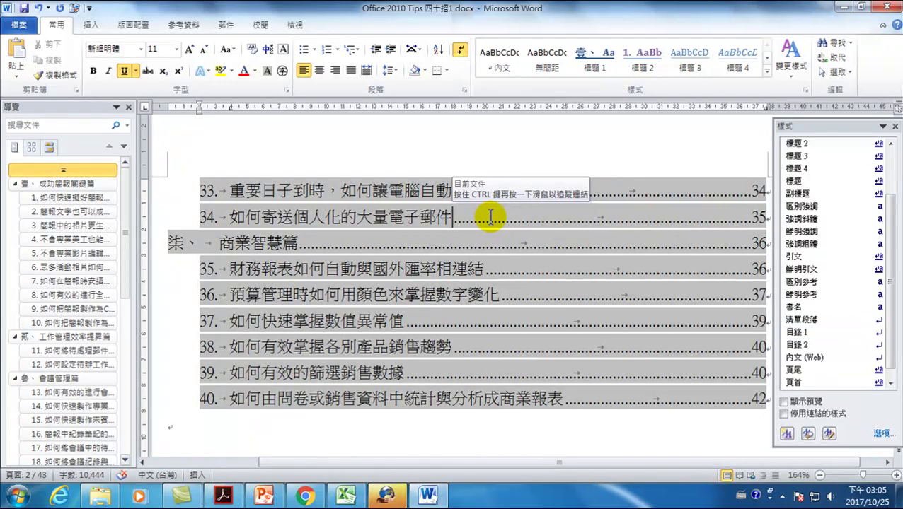
Select the 商業智慧篇 heading text and the words 財務報表 in entry 35.
click(255, 245)
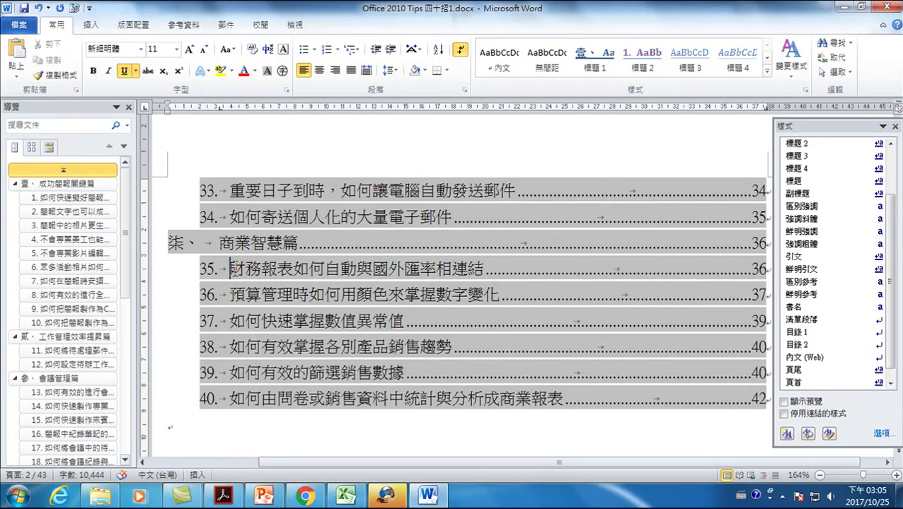
drag(230, 269, 289, 279)
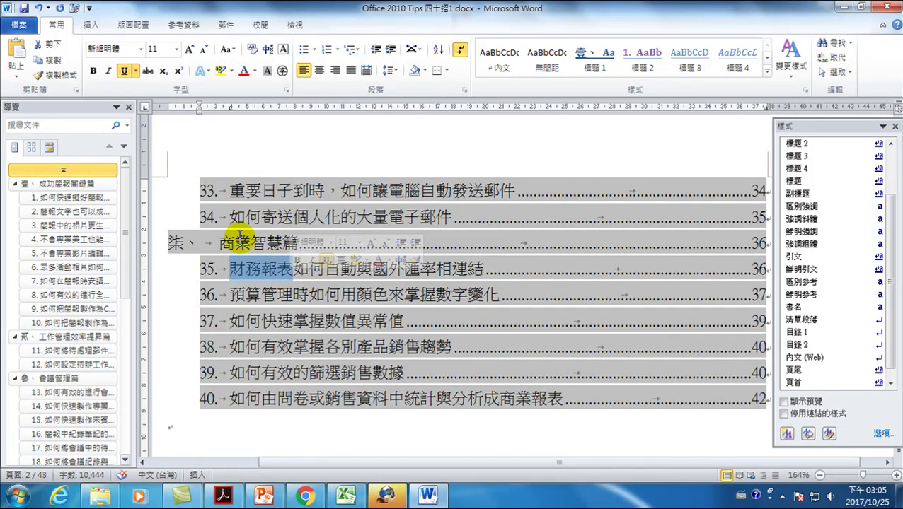
drag(221, 243, 297, 242)
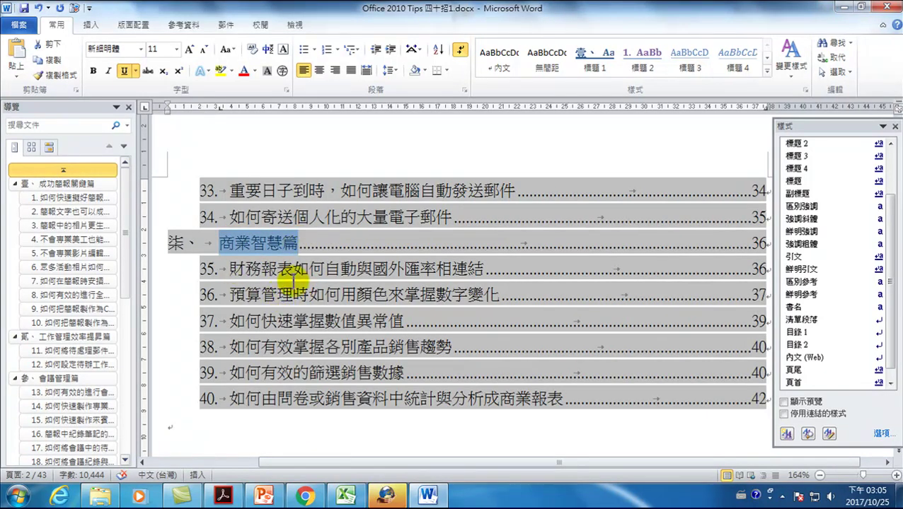
click(268, 242)
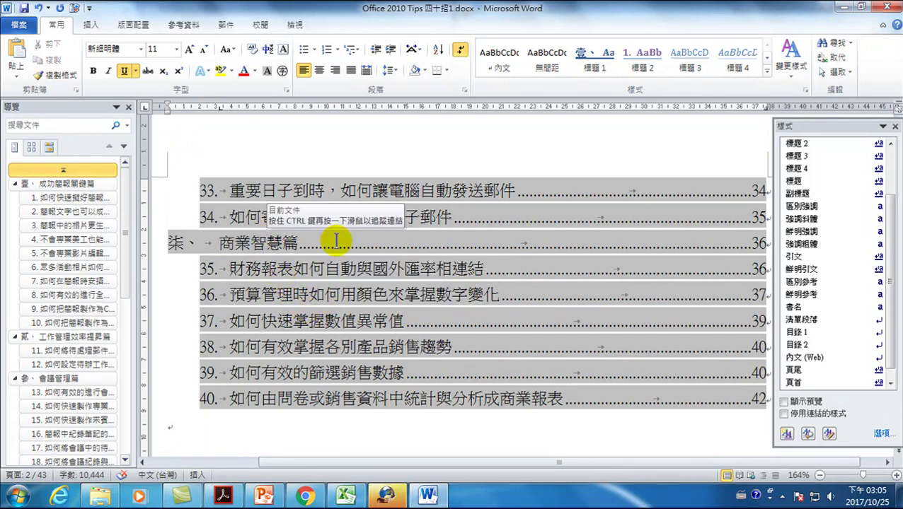